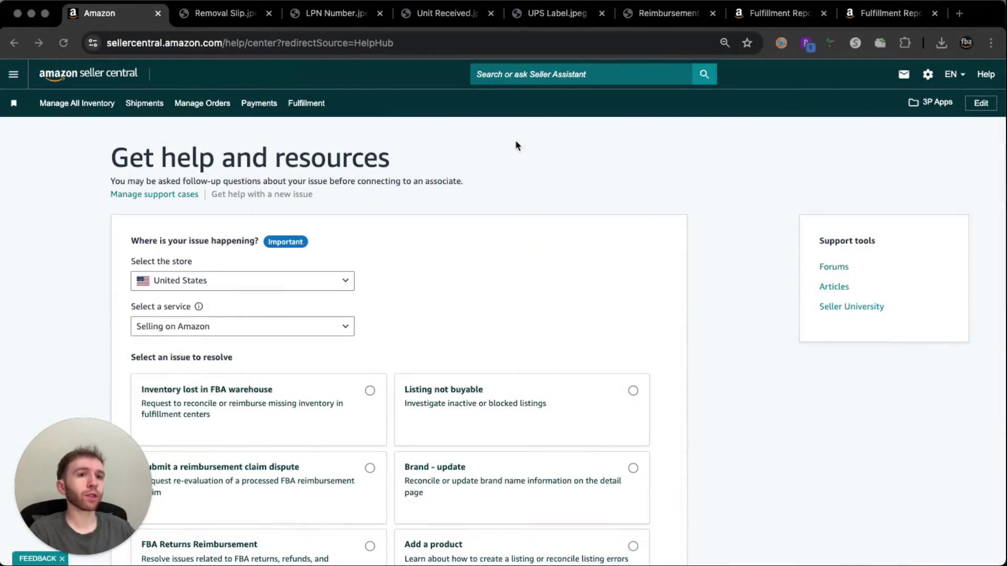
Step: Indicate that the issue is not listed for the United States store's Selling on Amazon service and bring up the free-text help form
{"action": "left_click", "coordinate": [157, 162]}
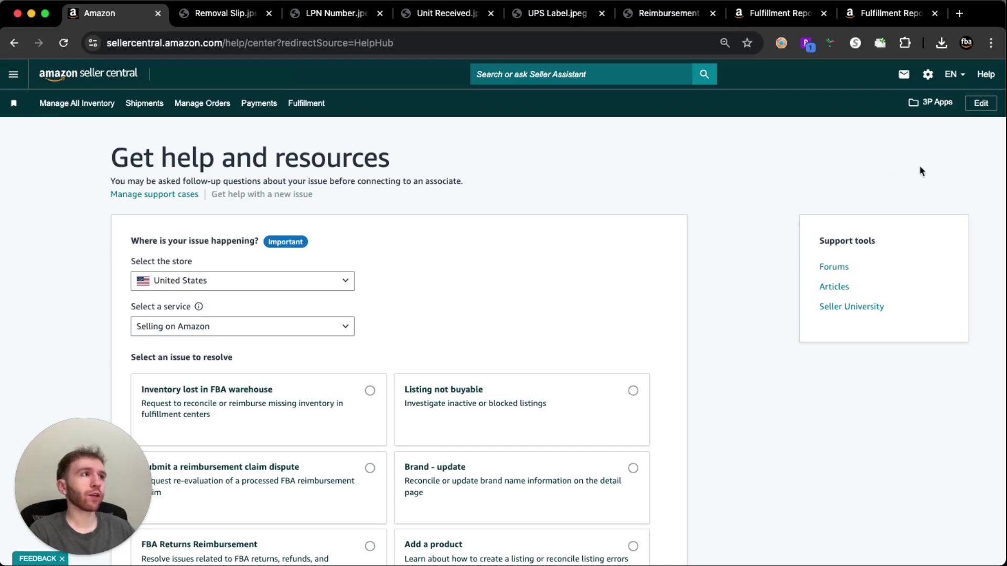
{"action": "mouse_move", "coordinate": [981, 78]}
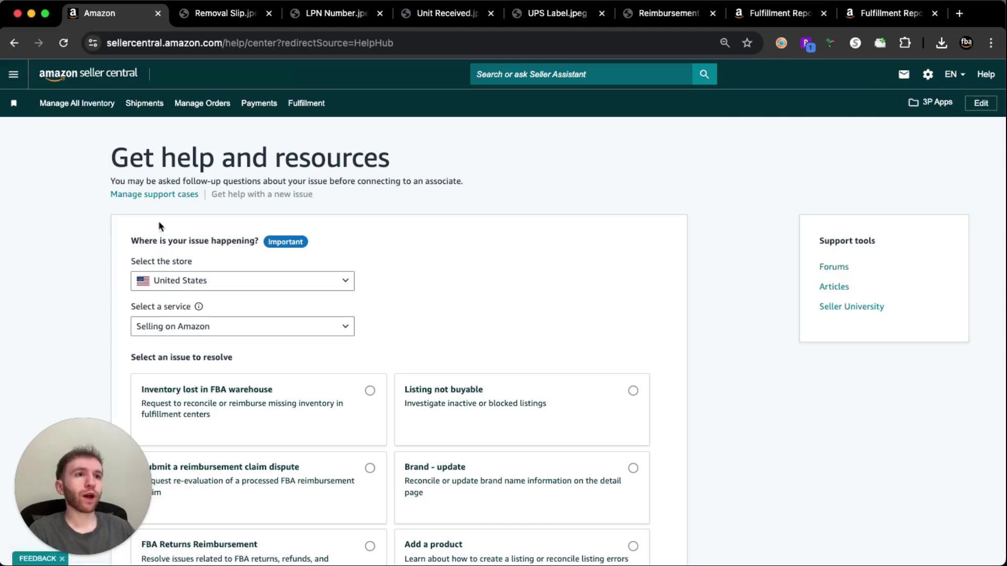
{"action": "scroll", "coordinate": [618, 257], "scroll_direction": "down", "scroll_amount": 1}
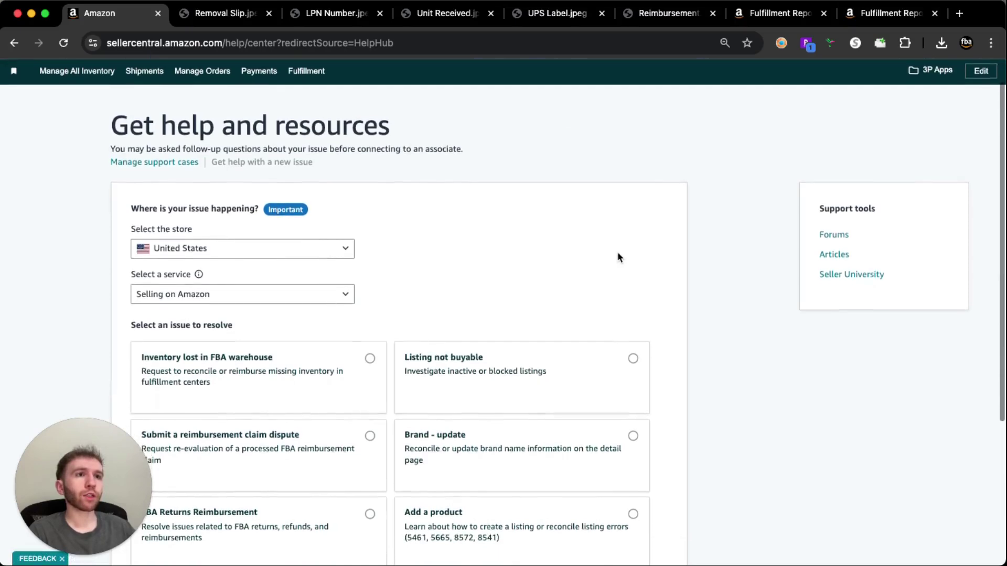
{"action": "scroll", "coordinate": [618, 257], "scroll_direction": "down", "scroll_amount": 6}
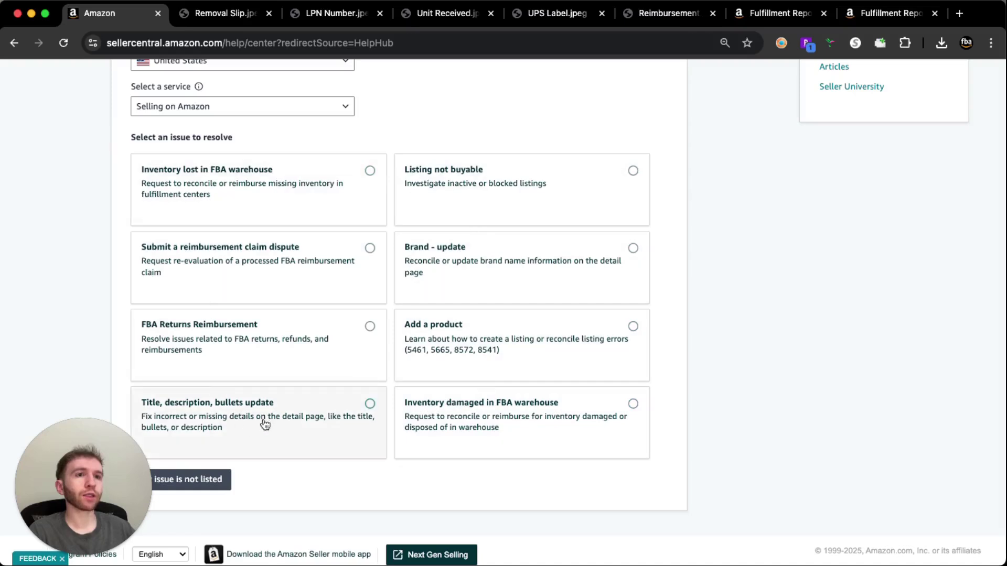
{"action": "scroll", "coordinate": [325, 471], "scroll_direction": "down", "scroll_amount": 1}
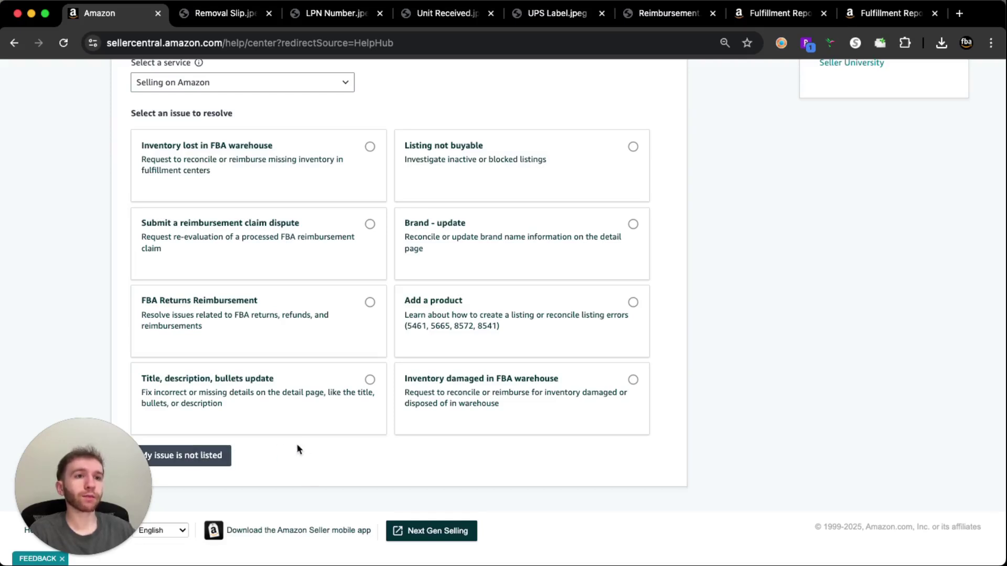
{"action": "left_click", "coordinate": [219, 457]}
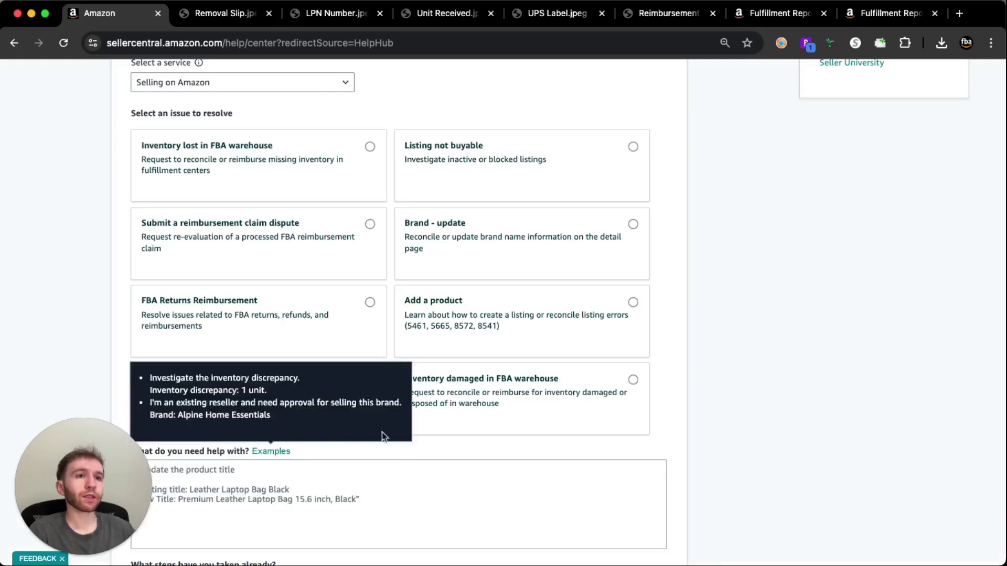
{"action": "scroll", "coordinate": [484, 443], "scroll_direction": "down", "scroll_amount": 3}
{"action": "scroll", "coordinate": [483, 446], "scroll_direction": "down", "scroll_amount": 2}
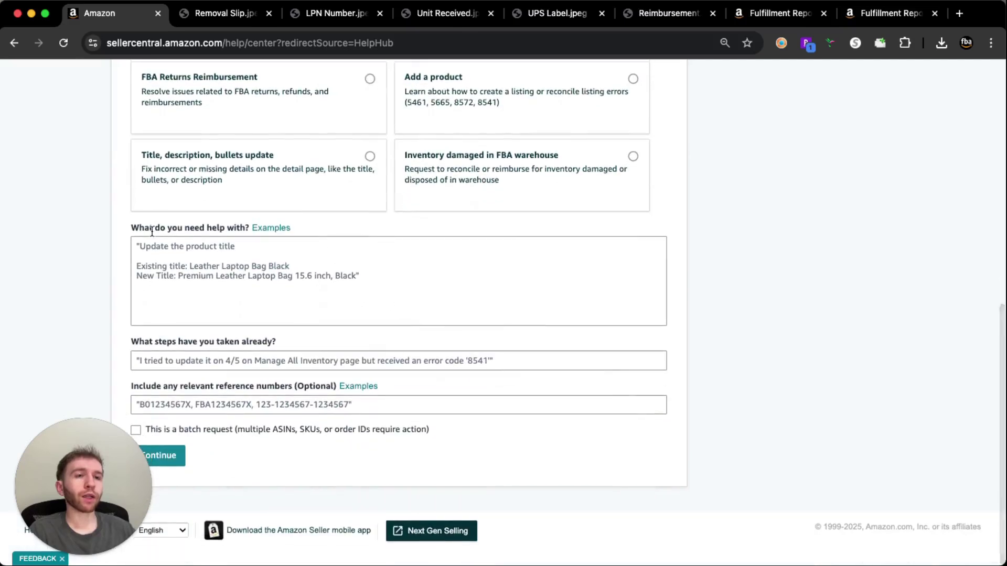
Step: Describe the help needed as "wrong item in removal order"
{"action": "left_click", "coordinate": [212, 260]}
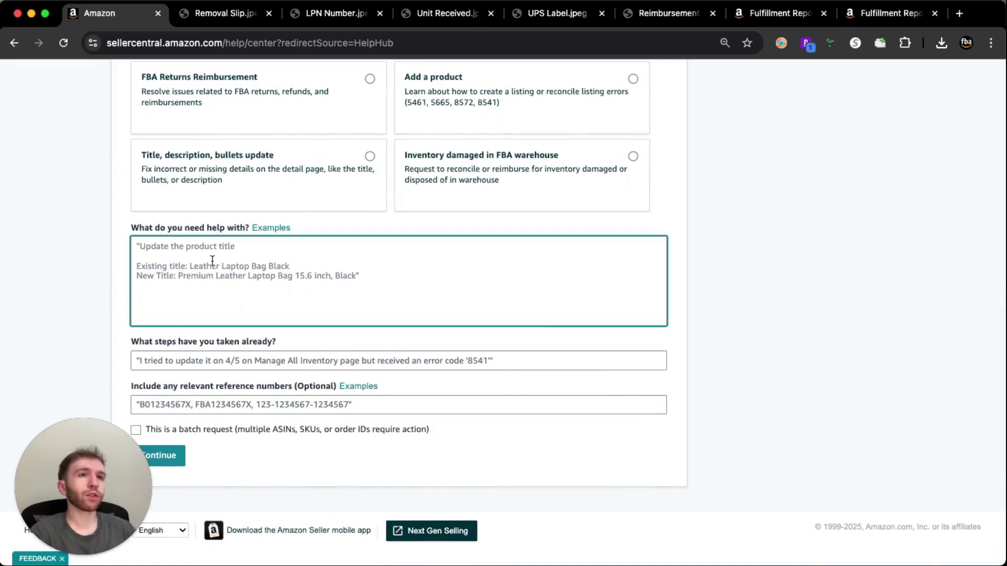
{"action": "type", "text": "wrong item in remo"}
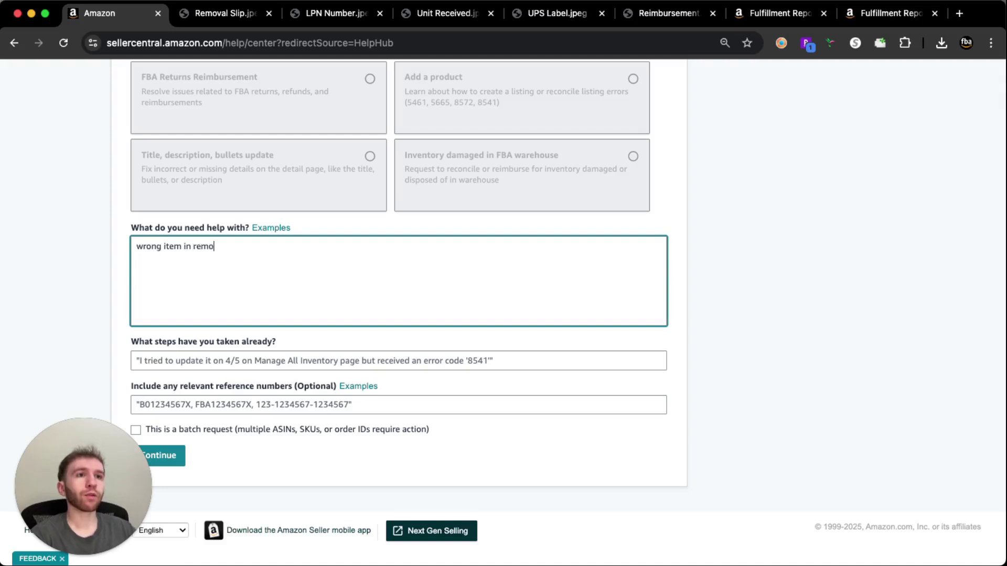
{"action": "type", "text": "val order"}
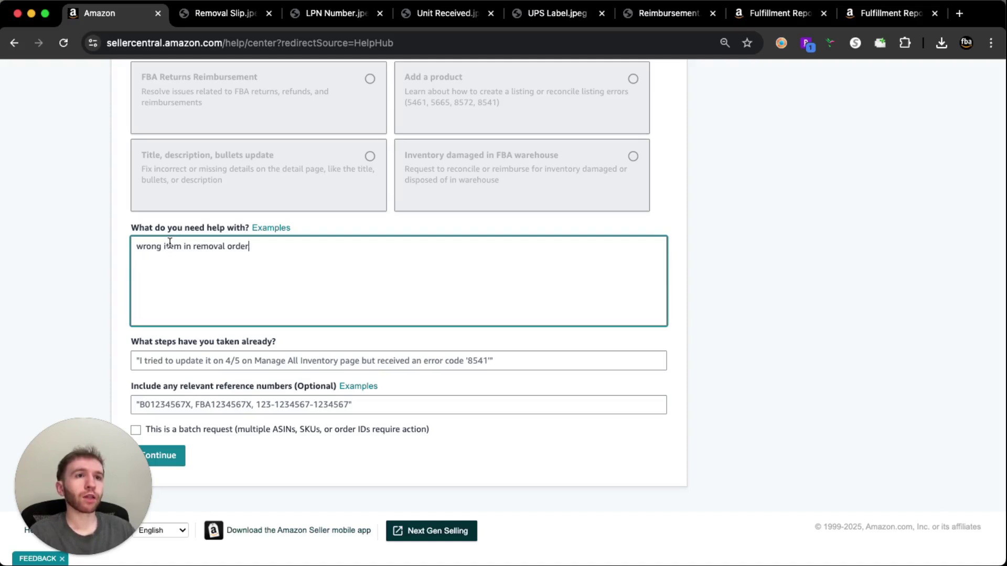
{"action": "left_click_drag", "start_coordinate": [269, 247], "coordinate": [136, 246]}
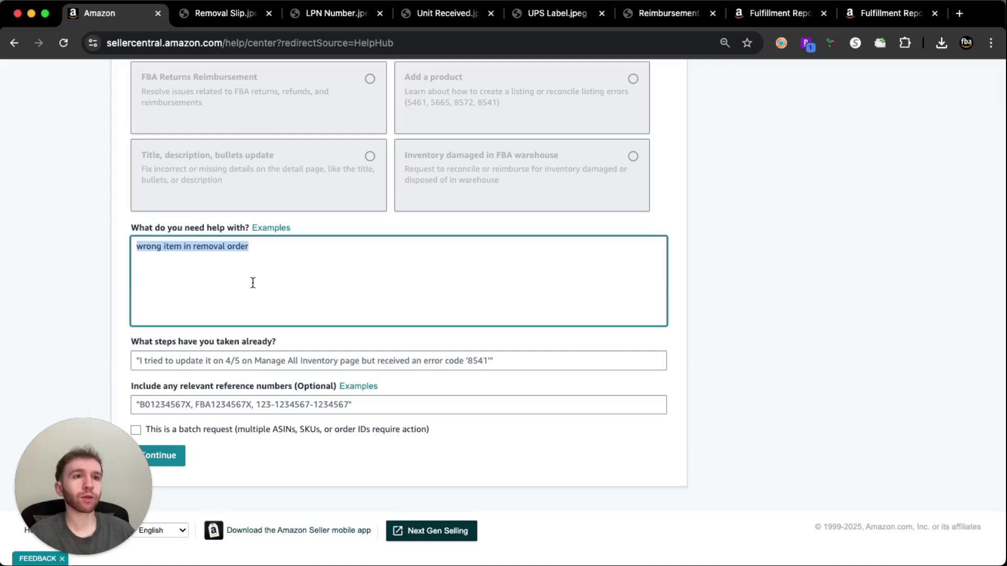
{"action": "left_click", "coordinate": [259, 249]}
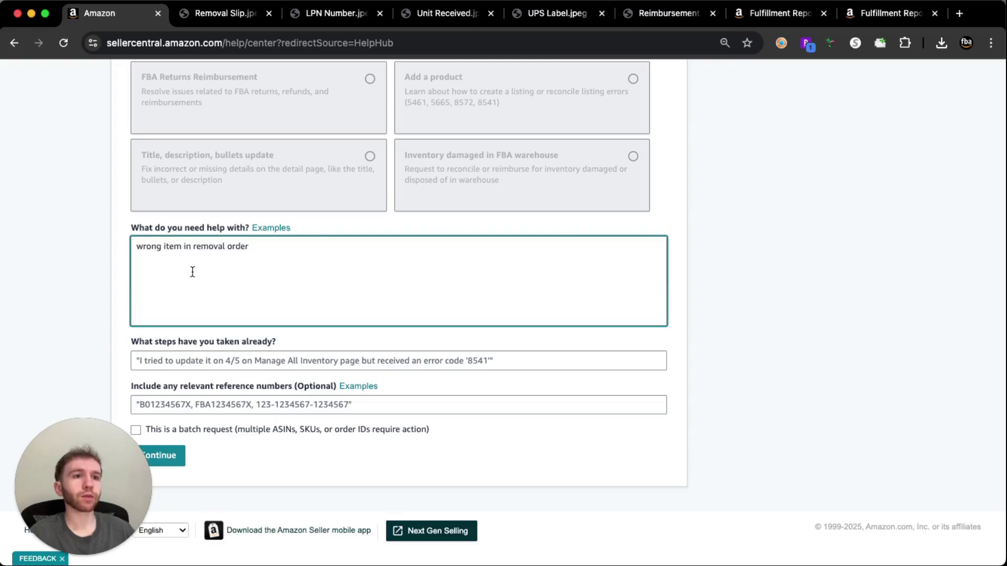
Step: Enter "." as the steps already taken and continue to the removal order ID or FNSKU entry
{"action": "left_click", "coordinate": [188, 360]}
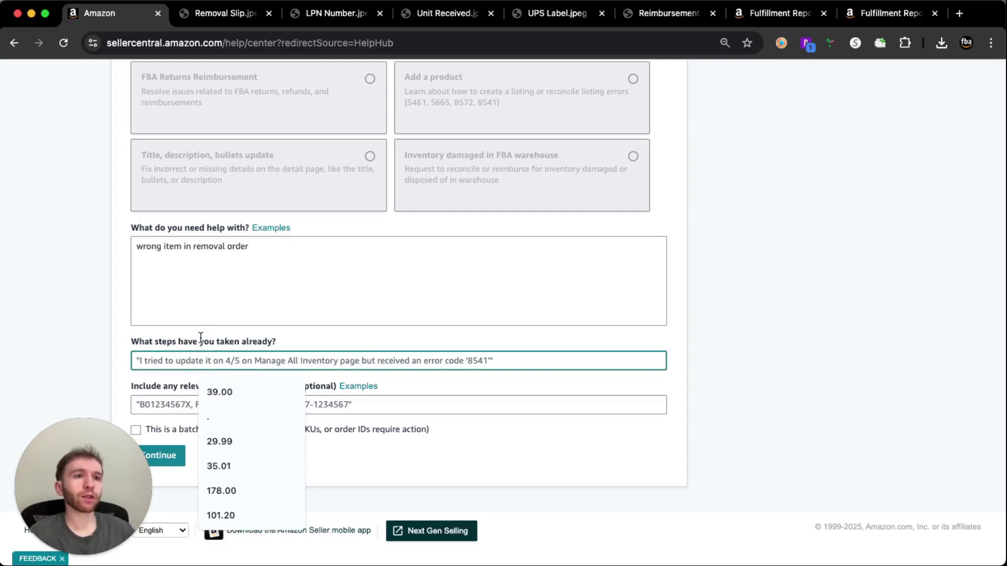
{"action": "type", "text": "."}
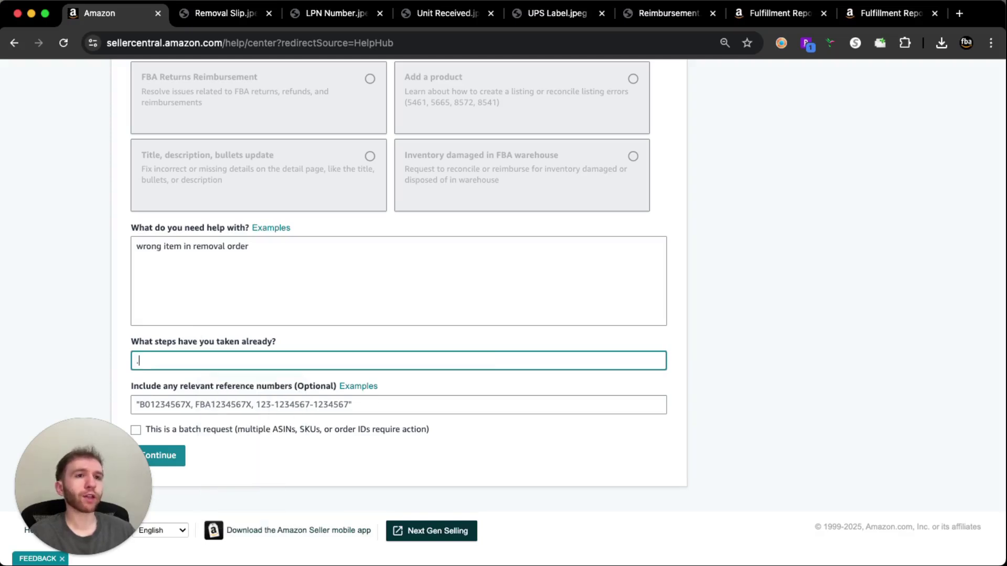
{"action": "left_click", "coordinate": [122, 341]}
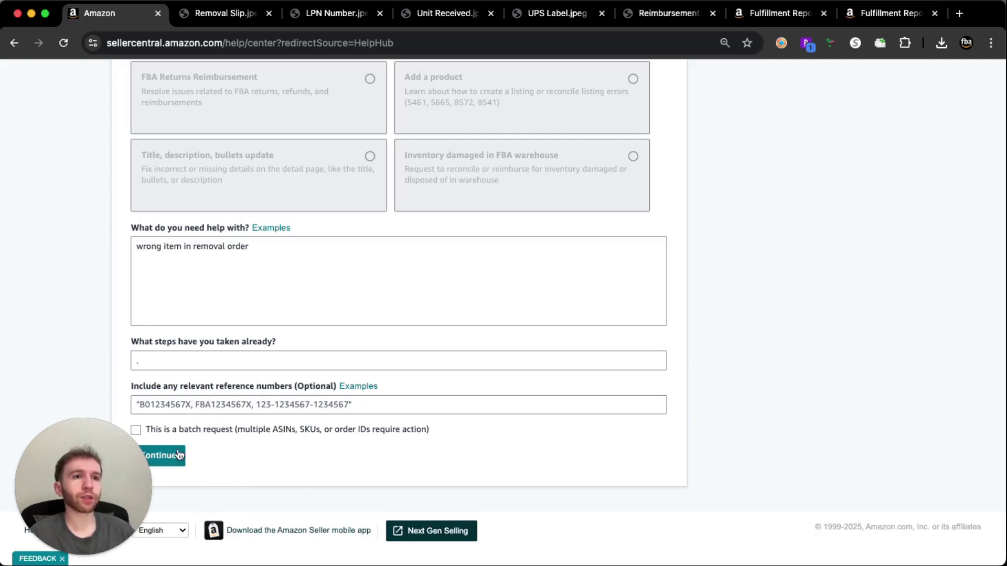
{"action": "left_click", "coordinate": [179, 454]}
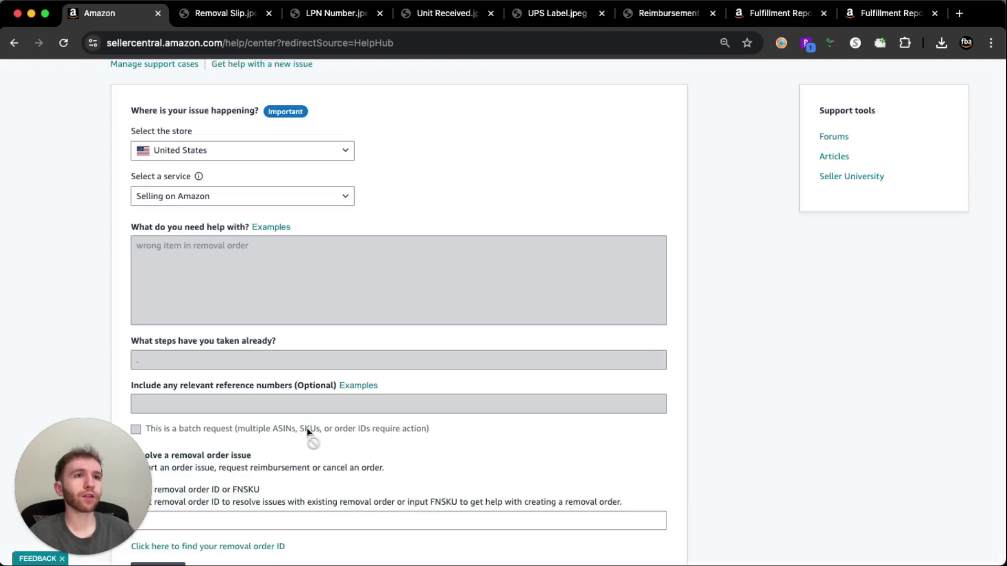
{"action": "scroll", "coordinate": [313, 411], "scroll_direction": "down", "scroll_amount": 5}
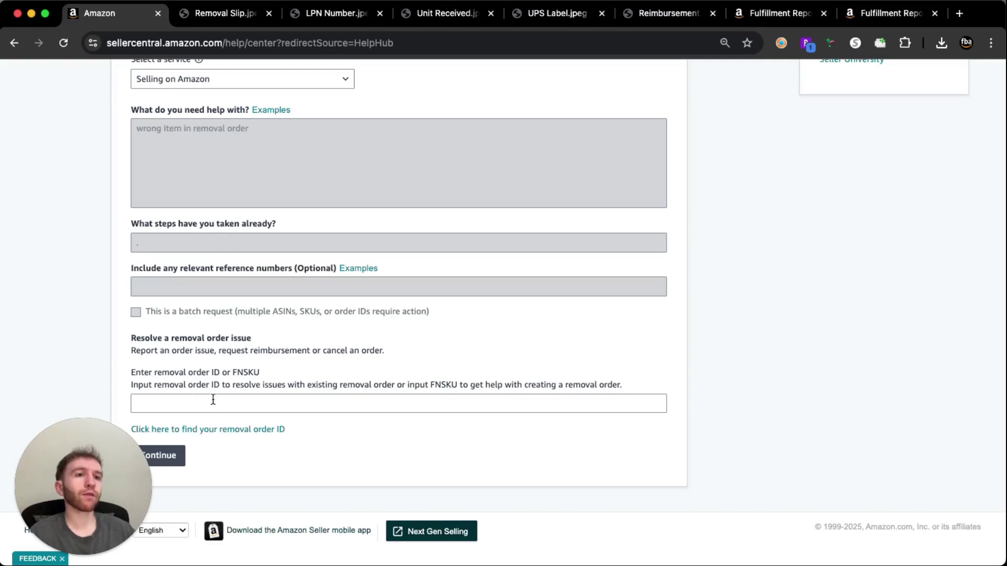
{"action": "mouse_move", "coordinate": [358, 268]}
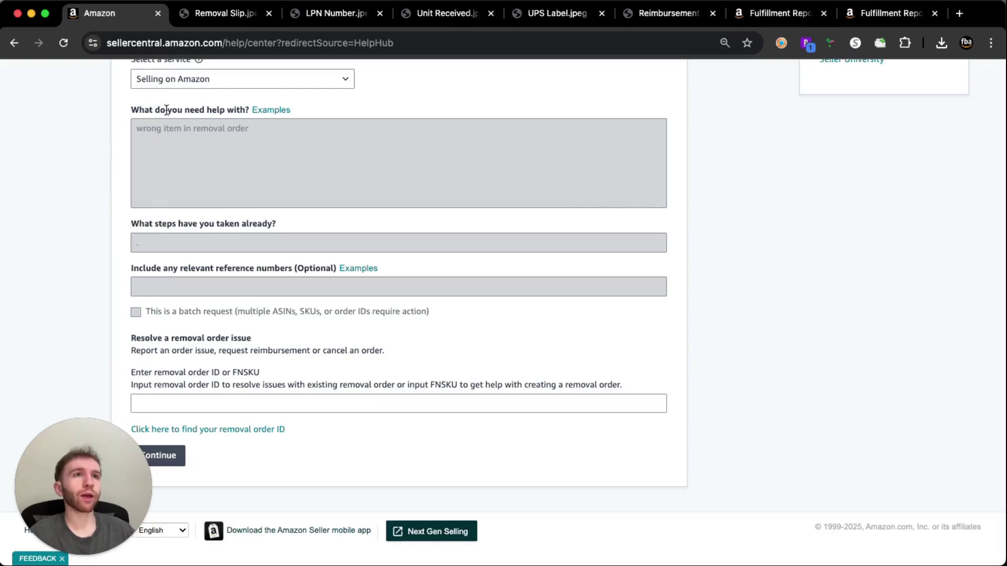
Step: Examine the removal slip and LPN number photos and compare the slip's item with the photo of the unit received
{"action": "left_click", "coordinate": [212, 19]}
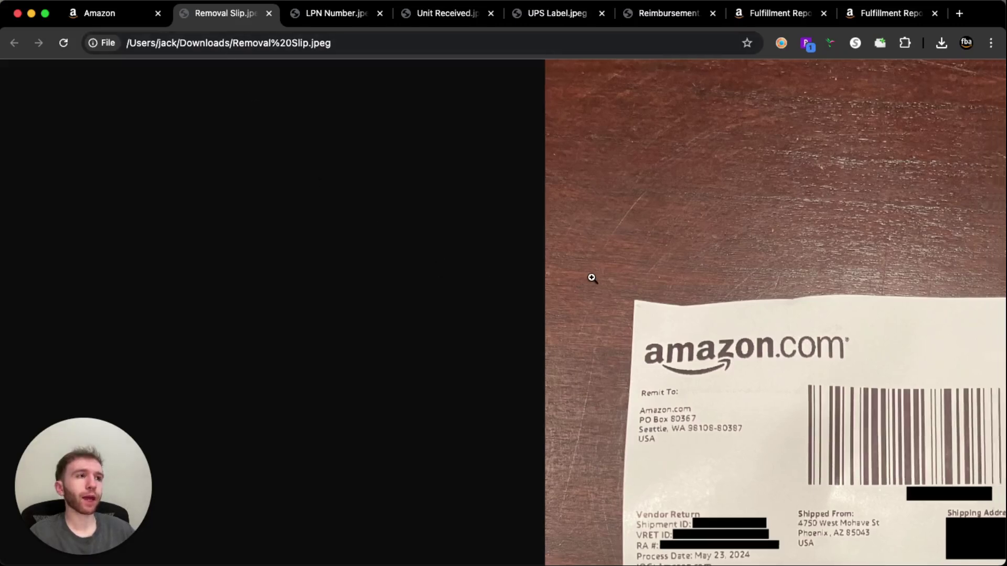
{"action": "scroll", "coordinate": [592, 279], "scroll_direction": "down", "scroll_amount": 5}
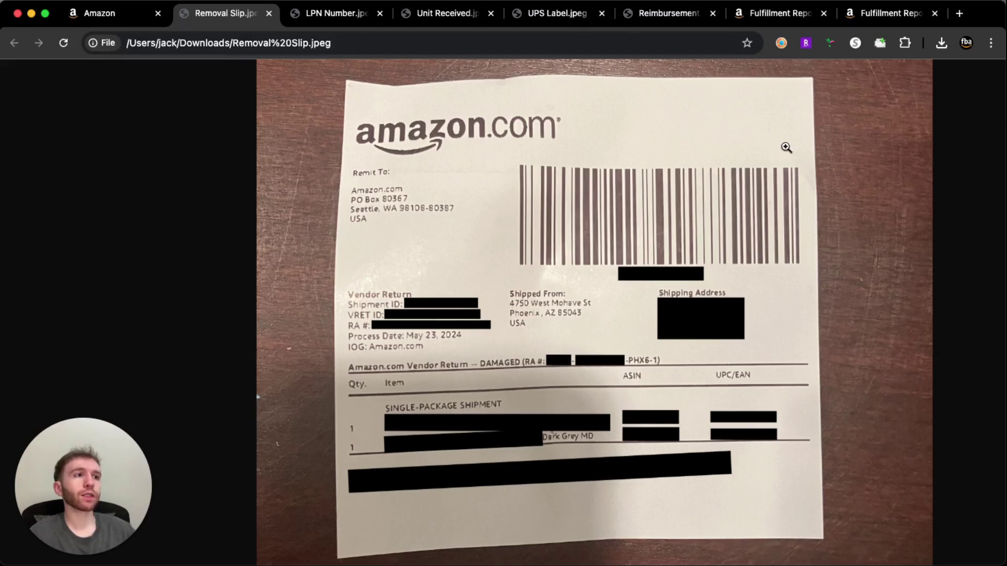
{"action": "left_click", "coordinate": [312, 21]}
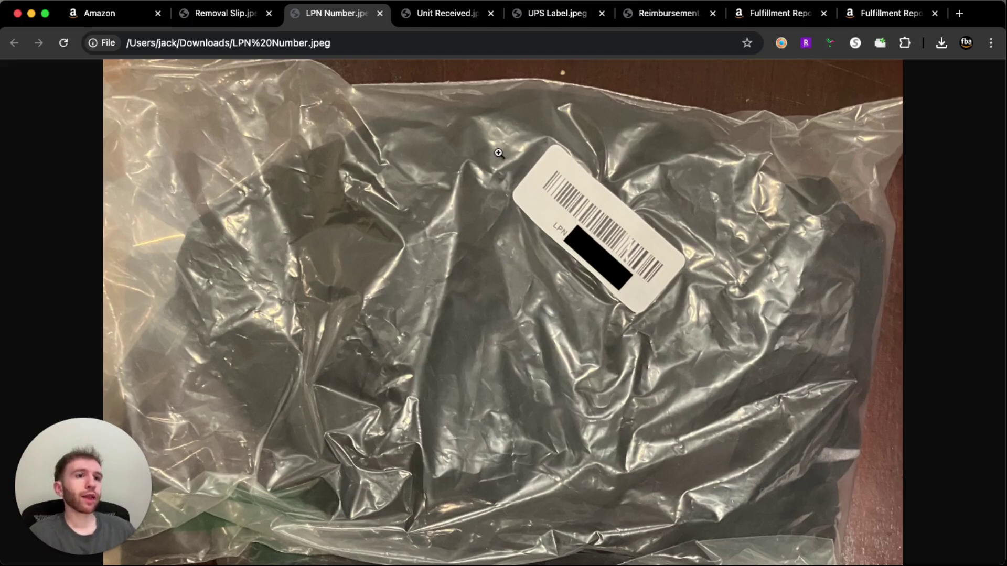
{"action": "left_click", "coordinate": [431, 15]}
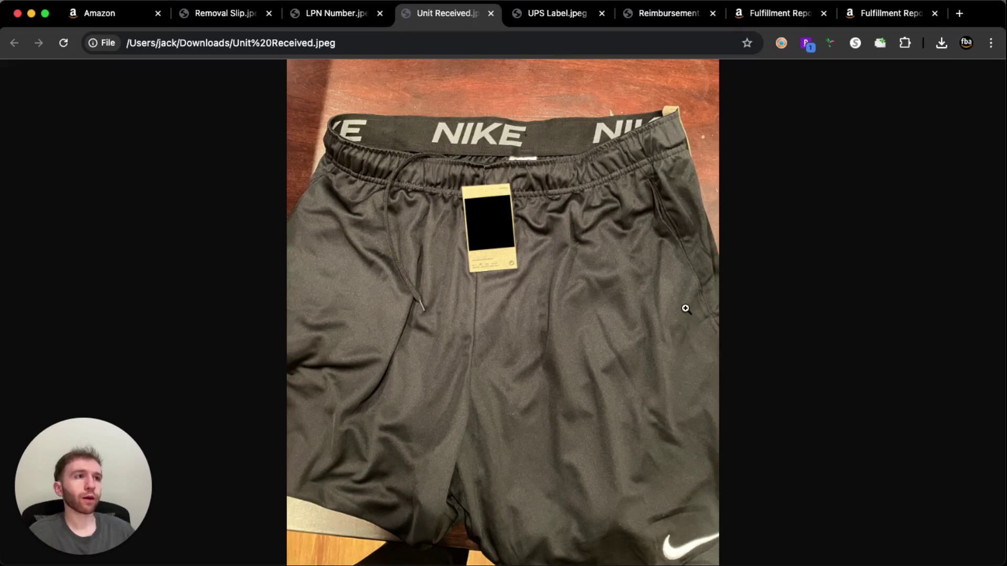
{"action": "left_click", "coordinate": [220, 14]}
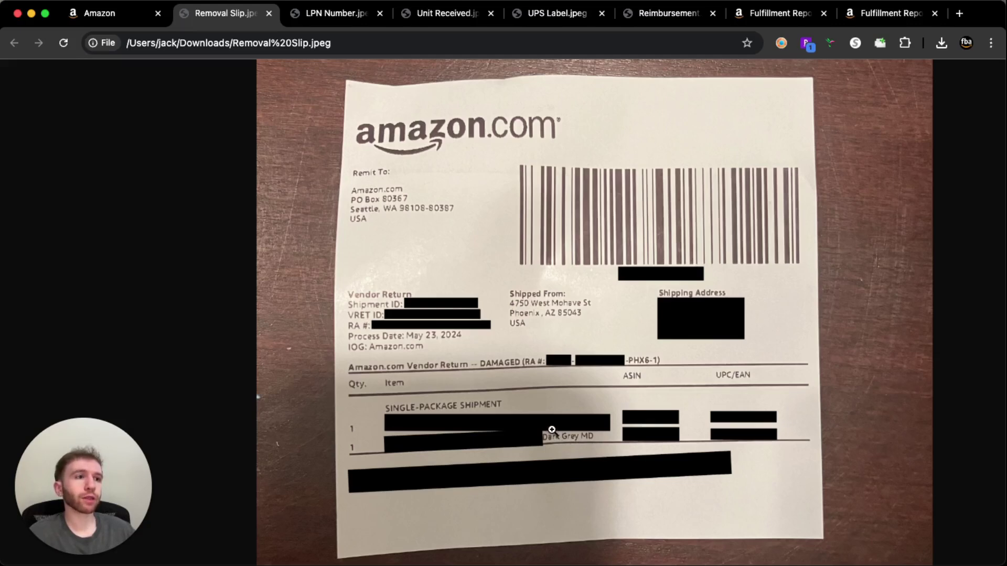
{"action": "left_click", "coordinate": [437, 21]}
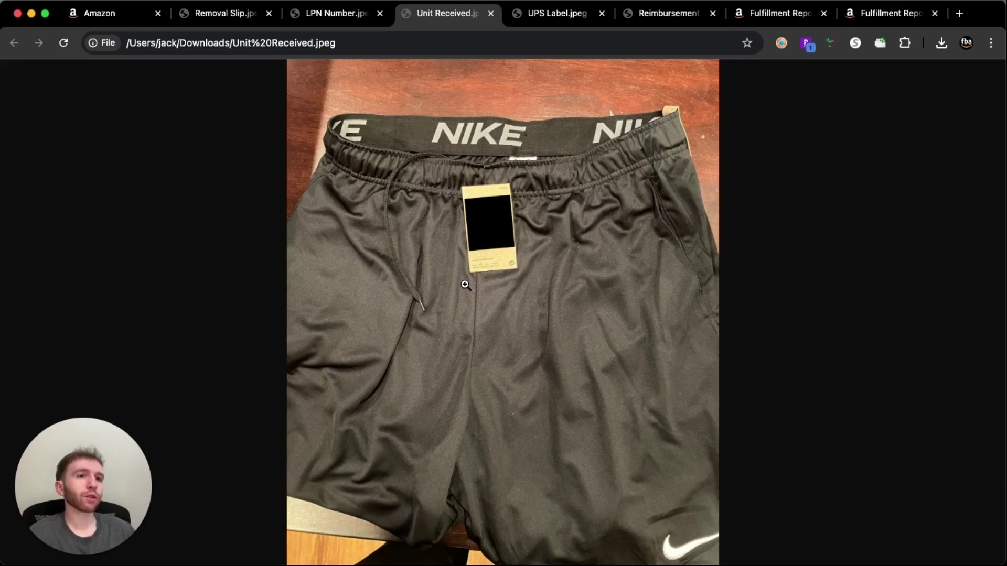
Step: Review the UPS label alongside the other evidence photos, and open the support case reply about the reimbursement
{"action": "left_click", "coordinate": [546, 12]}
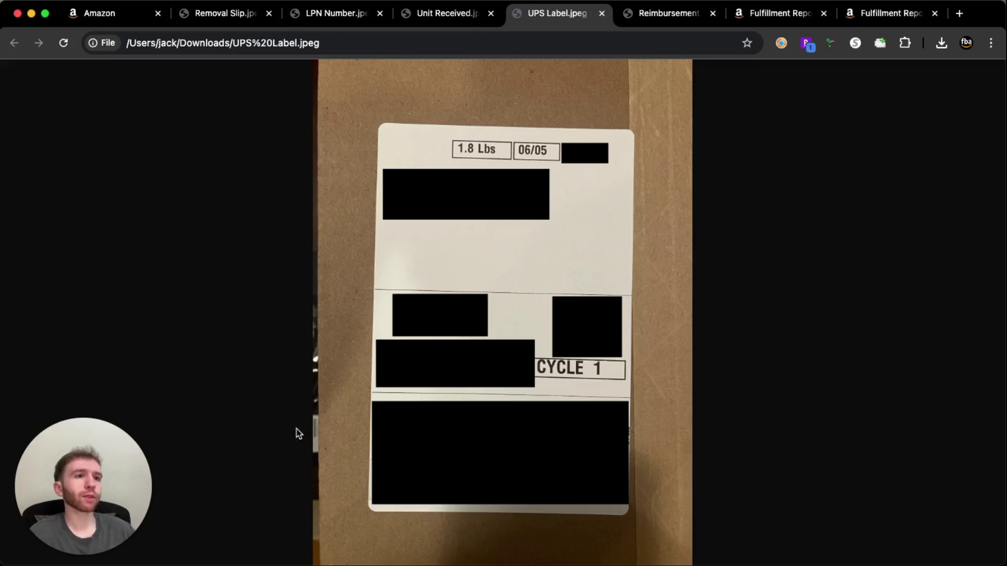
{"action": "left_click", "coordinate": [213, 21]}
{"action": "left_click", "coordinate": [306, 16]}
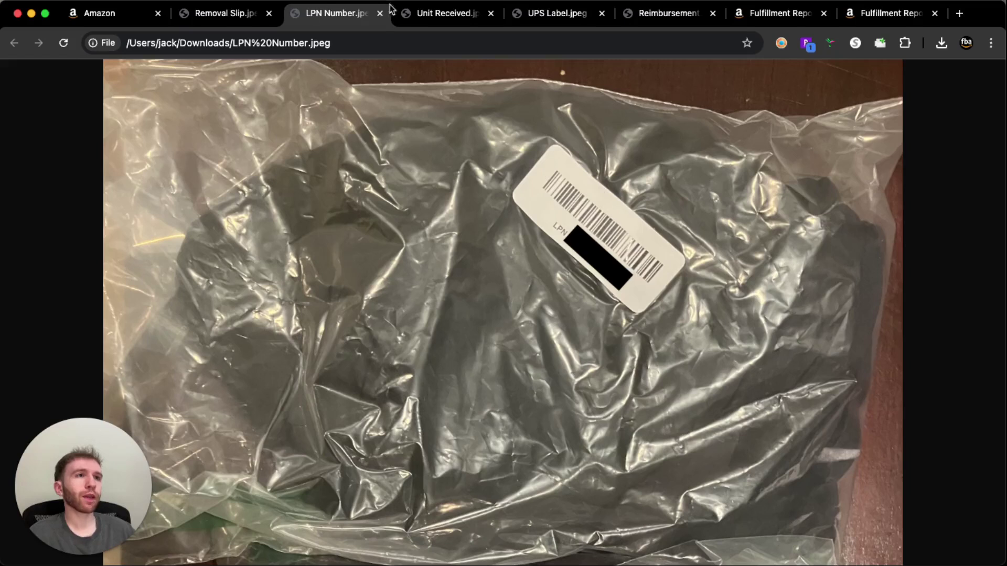
{"action": "left_click", "coordinate": [430, 13]}
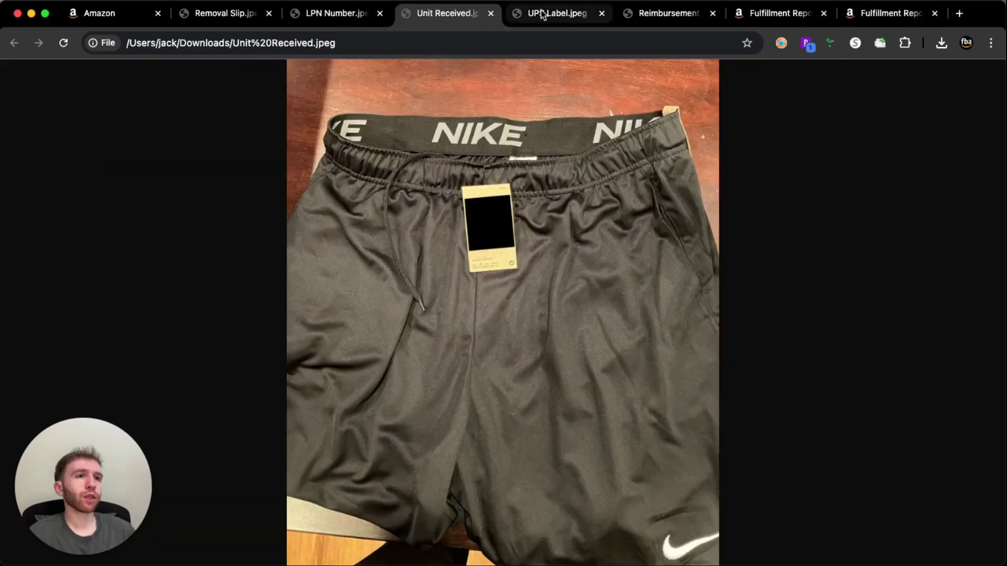
{"action": "left_click", "coordinate": [543, 14]}
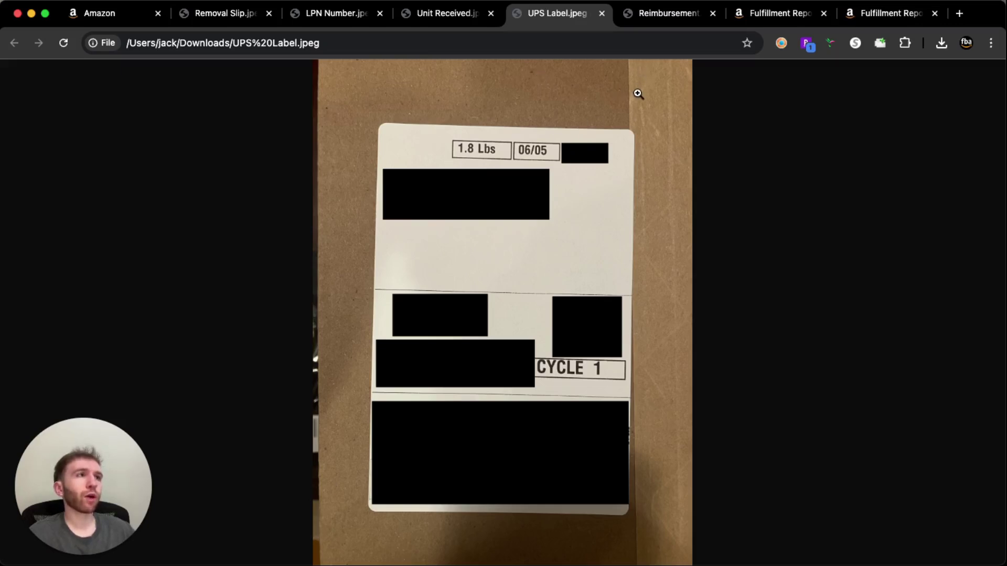
{"action": "left_click", "coordinate": [648, 19]}
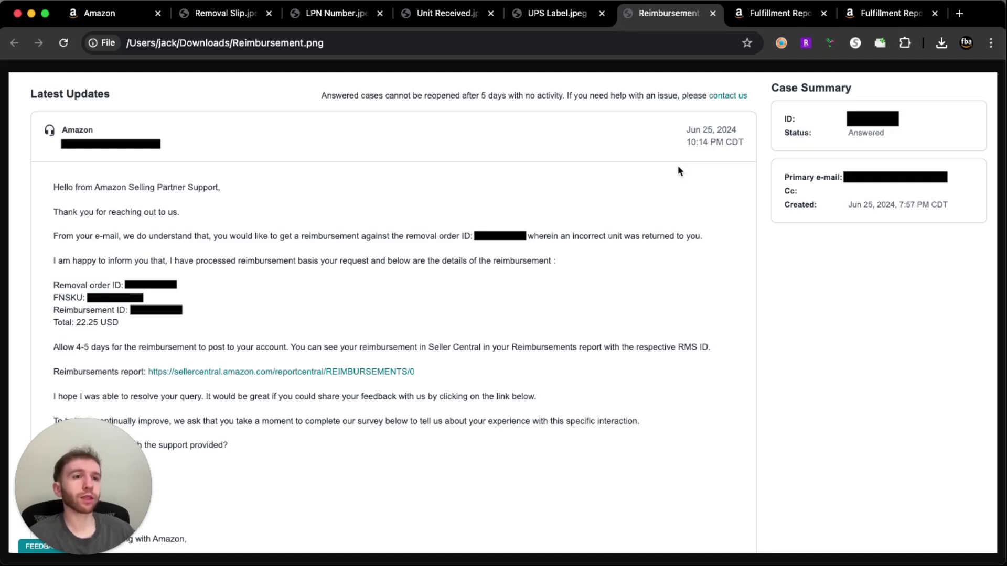
Step: Open the Amazon Fulfillment Reports page in Seller Central
{"action": "left_click", "coordinate": [780, 13]}
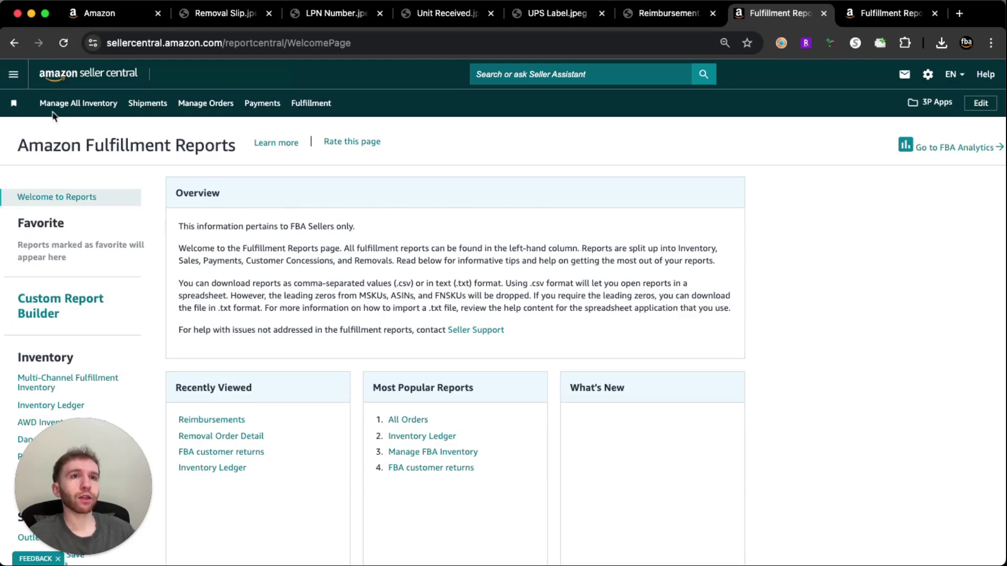
{"action": "left_click", "coordinate": [19, 75]}
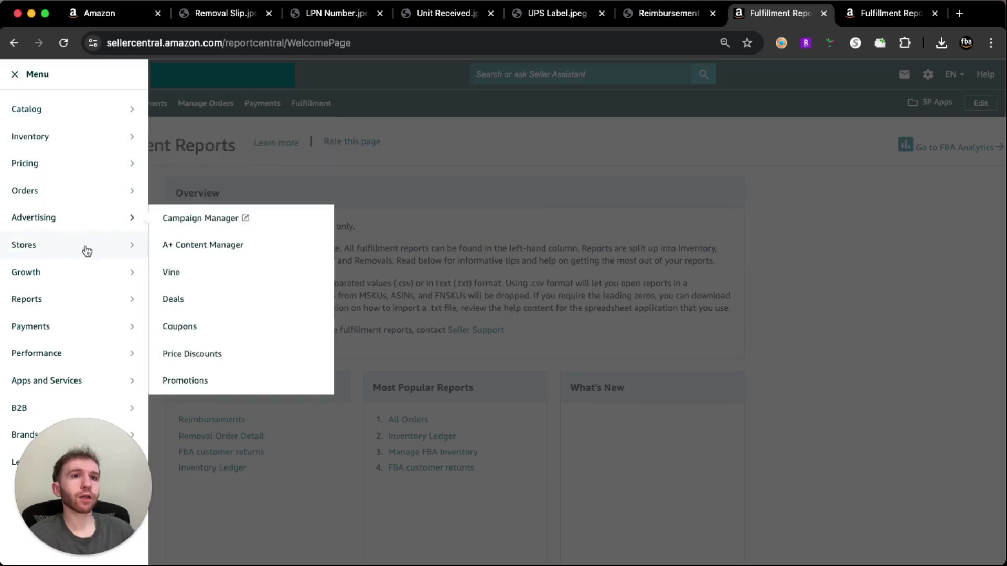
{"action": "mouse_move", "coordinate": [86, 311]}
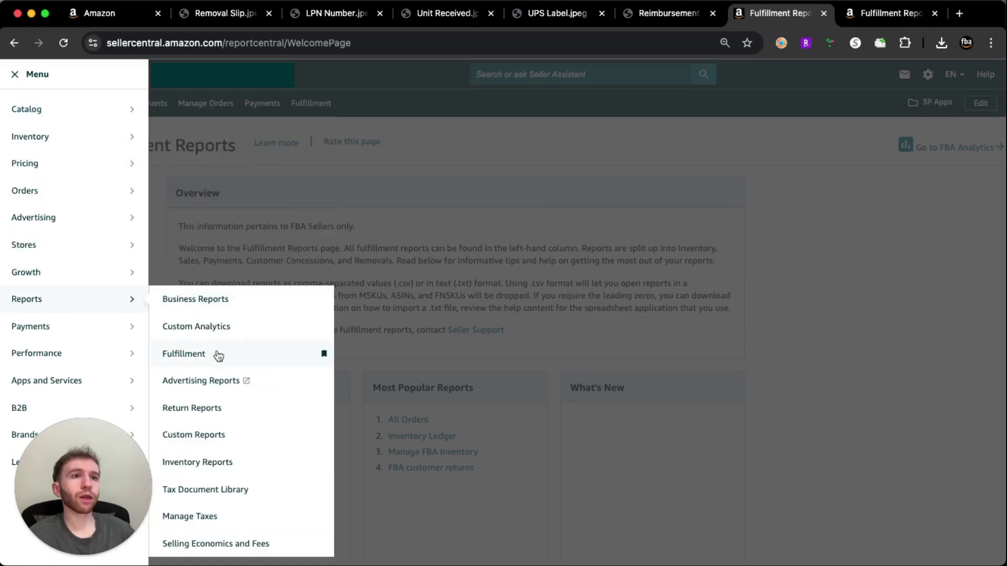
{"action": "left_click", "coordinate": [185, 354]}
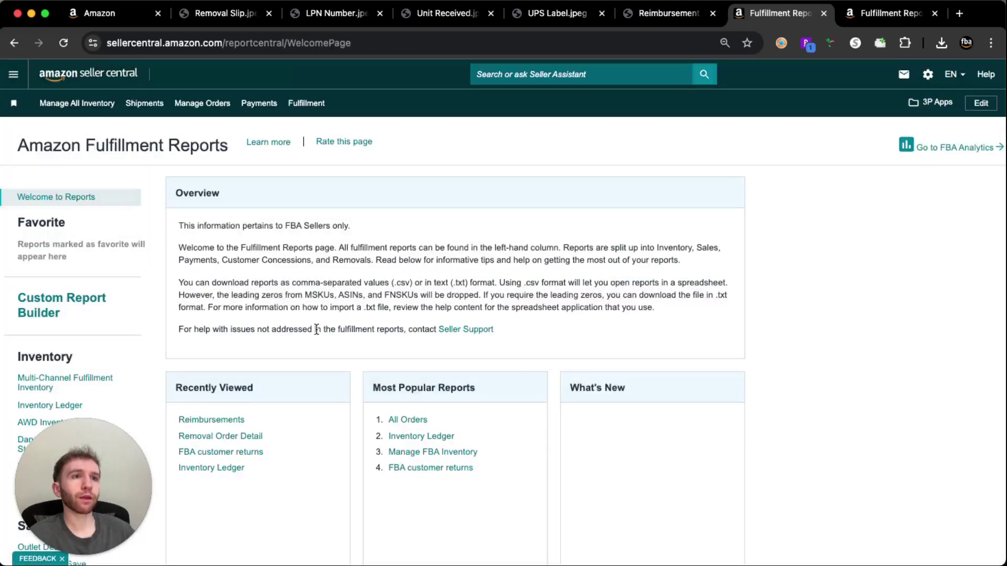
Step: Expand the full list of Payments reports to locate the Reimbursements report
{"action": "scroll", "coordinate": [274, 279], "scroll_direction": "down", "scroll_amount": 4}
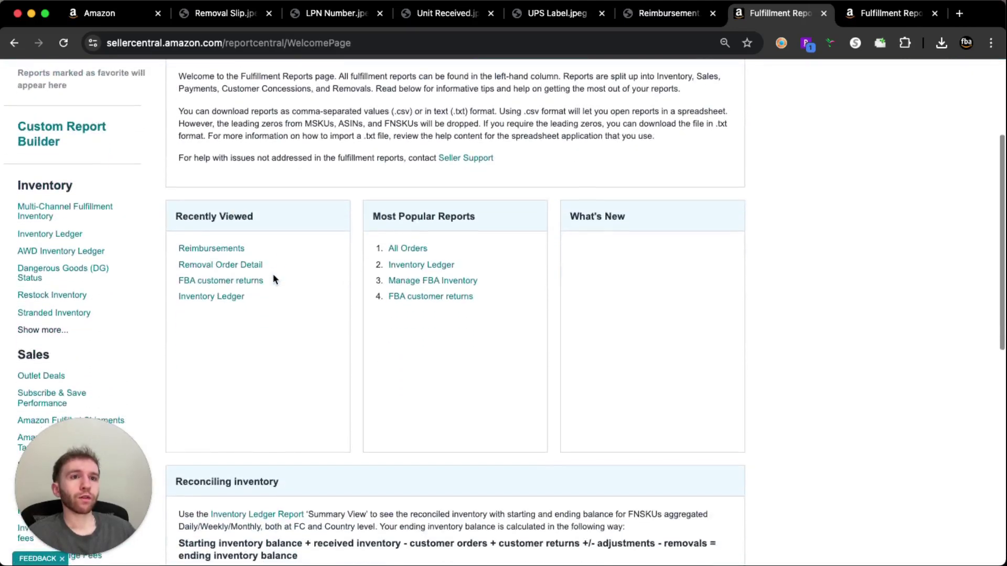
{"action": "scroll", "coordinate": [274, 279], "scroll_direction": "down", "scroll_amount": 2}
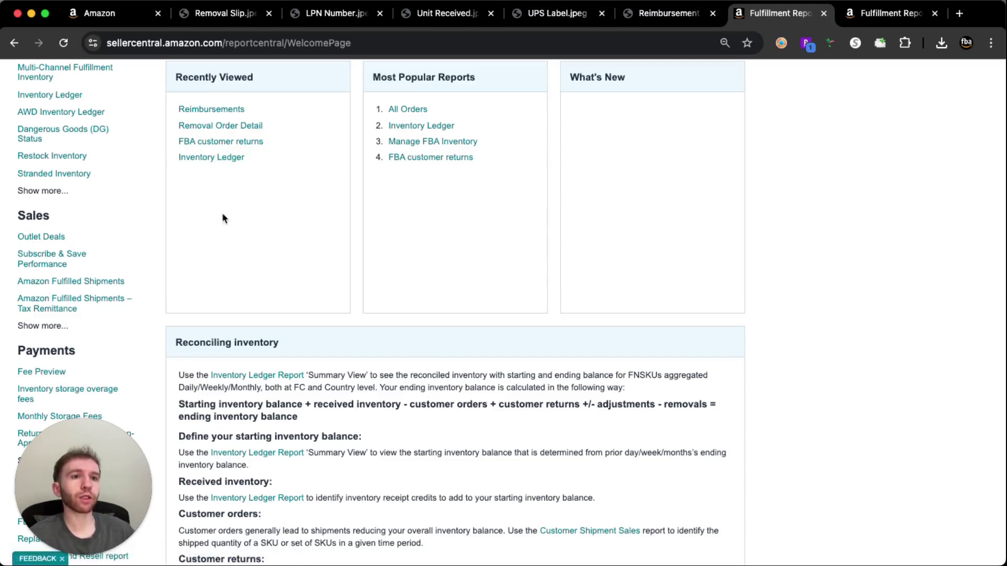
{"action": "scroll", "coordinate": [222, 218], "scroll_direction": "down", "scroll_amount": 2}
{"action": "scroll", "coordinate": [223, 219], "scroll_direction": "down", "scroll_amount": 3}
{"action": "left_click", "coordinate": [47, 386]}
{"action": "scroll", "coordinate": [100, 315], "scroll_direction": "down", "scroll_amount": 5}
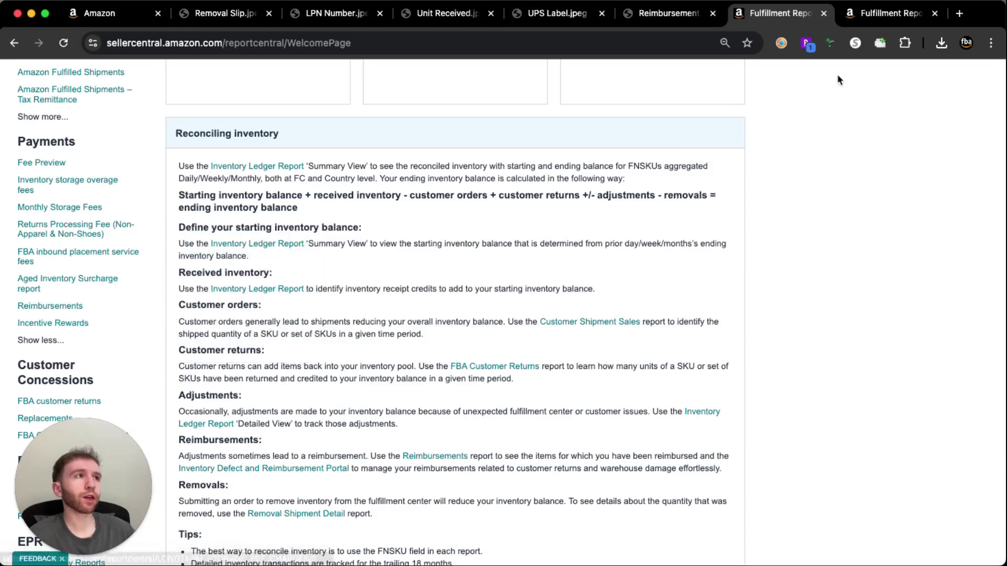
Step: View the generated Reimbursements report and check its event date range options, keeping Last 365 days
{"action": "left_click", "coordinate": [855, 17]}
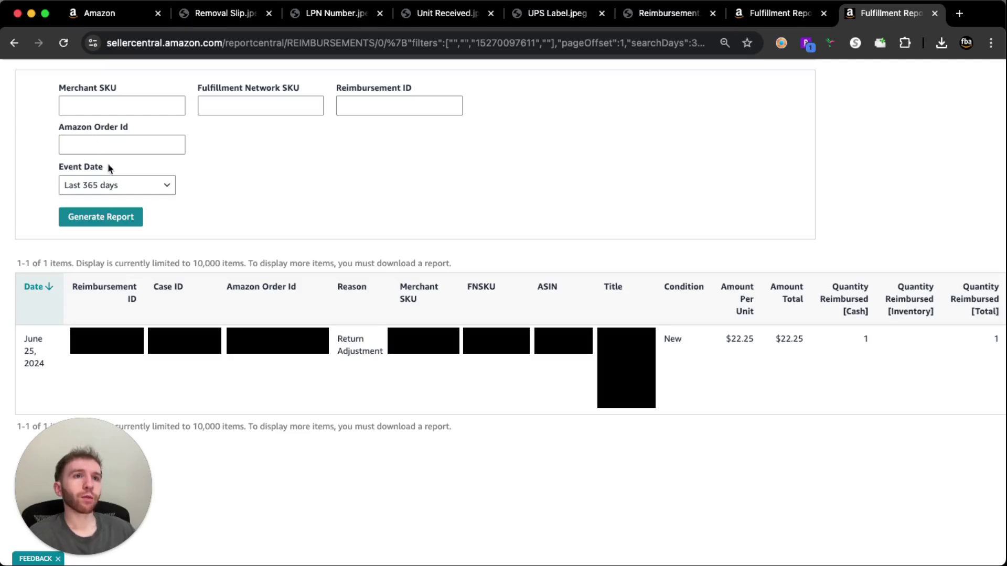
{"action": "left_click", "coordinate": [100, 188]}
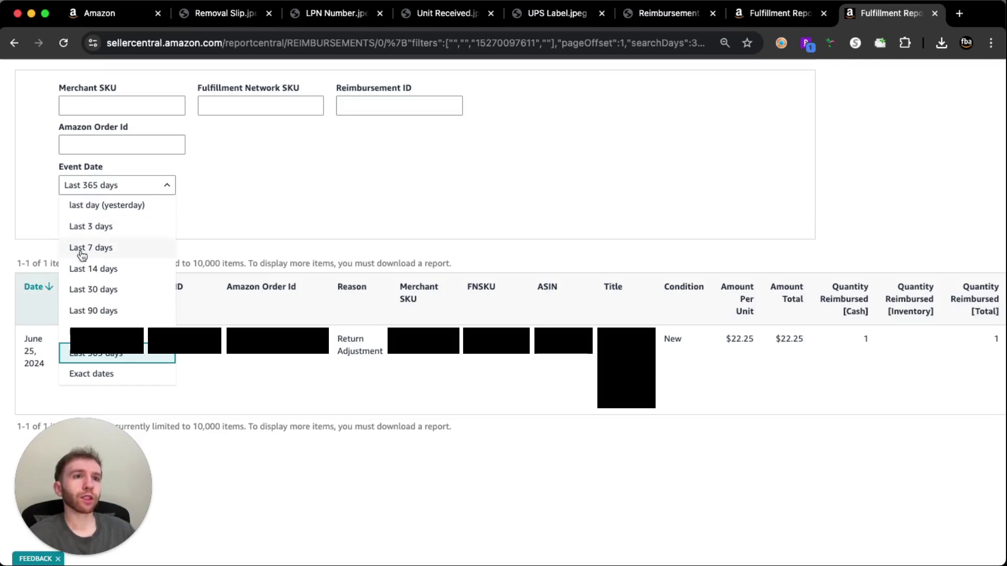
{"action": "left_click", "coordinate": [313, 219]}
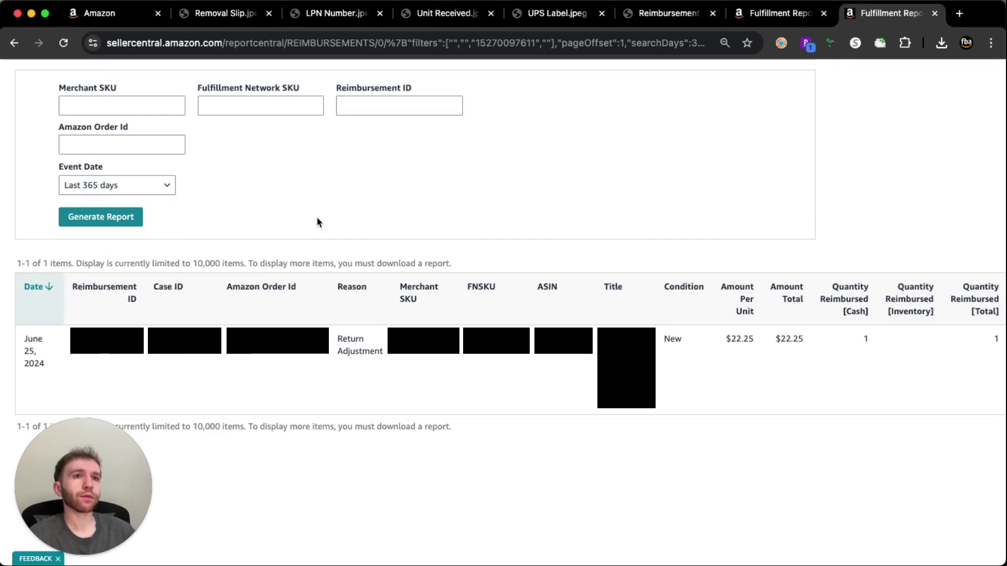